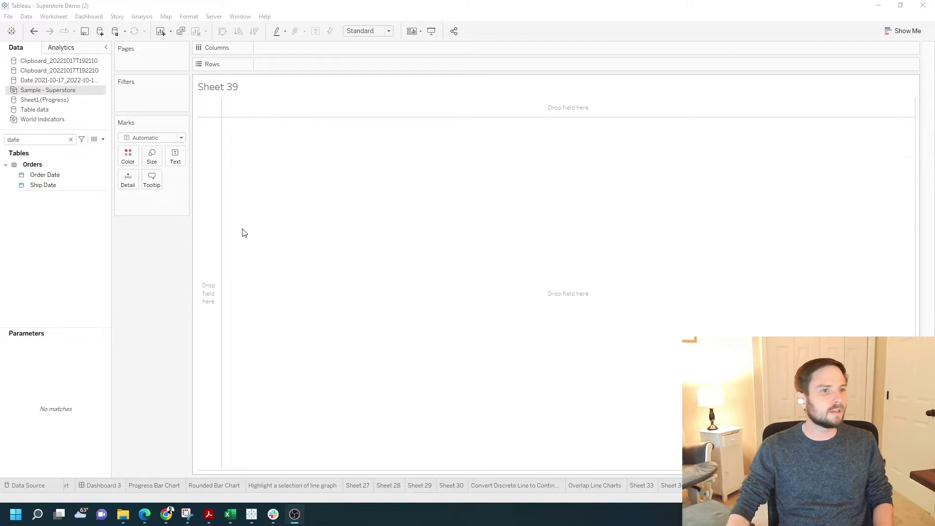
Place Order Date on Columns and show it by month
click(52, 176)
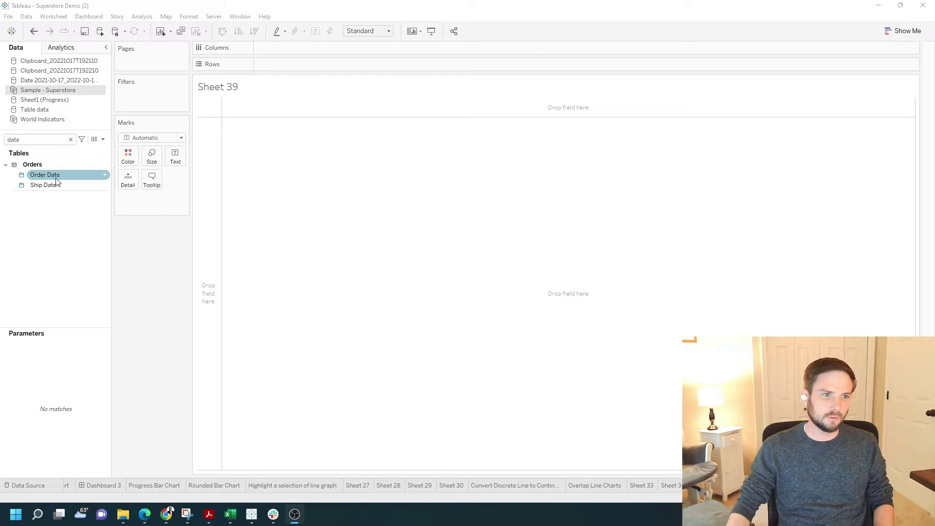
drag(48, 176, 304, 49)
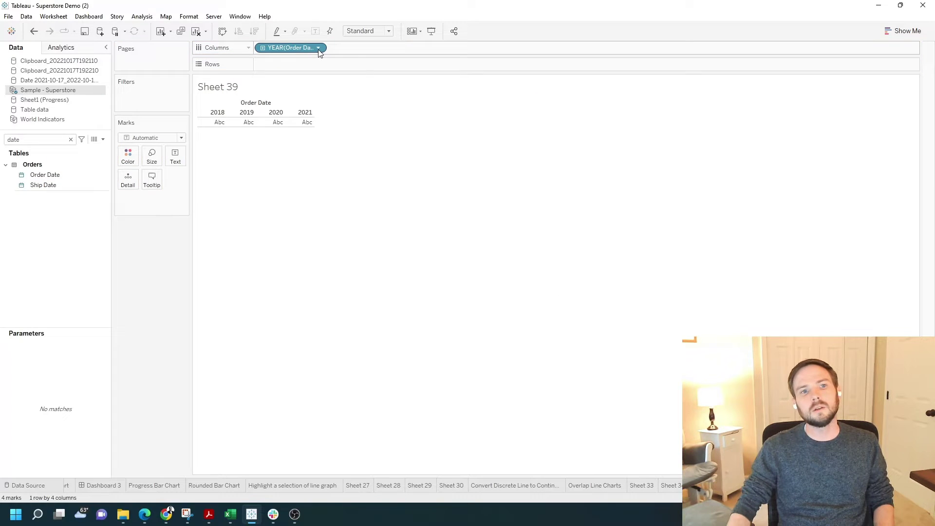
click(318, 48)
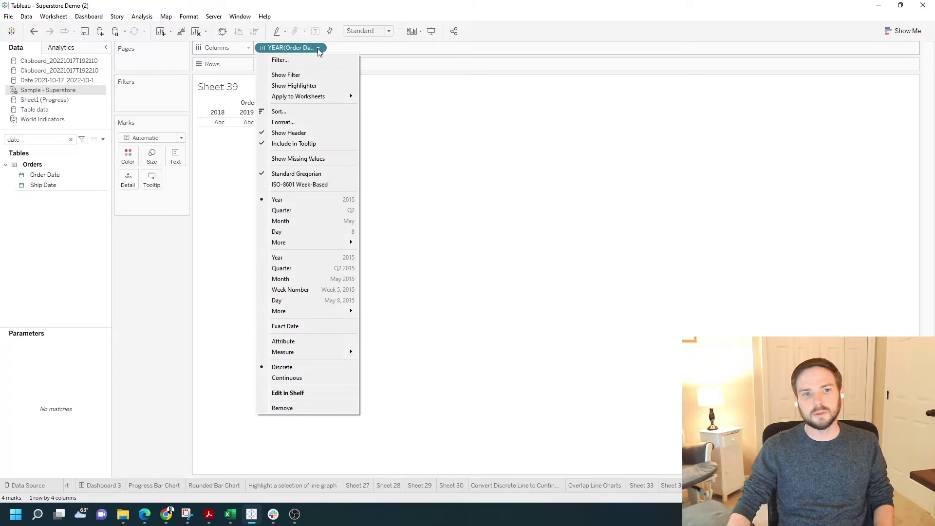
click(309, 221)
Add Sales to Rows as bars and size the chart to Entire View
double_click(33, 140)
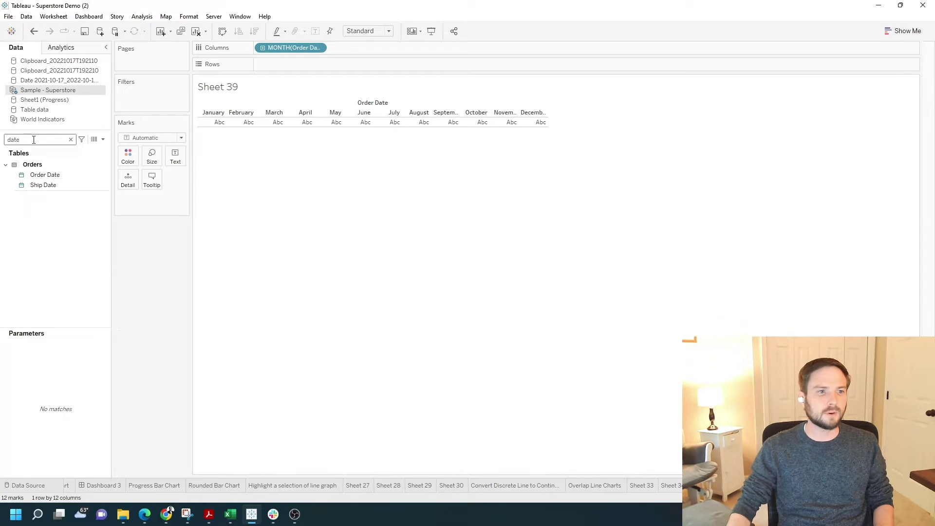
text(sa)
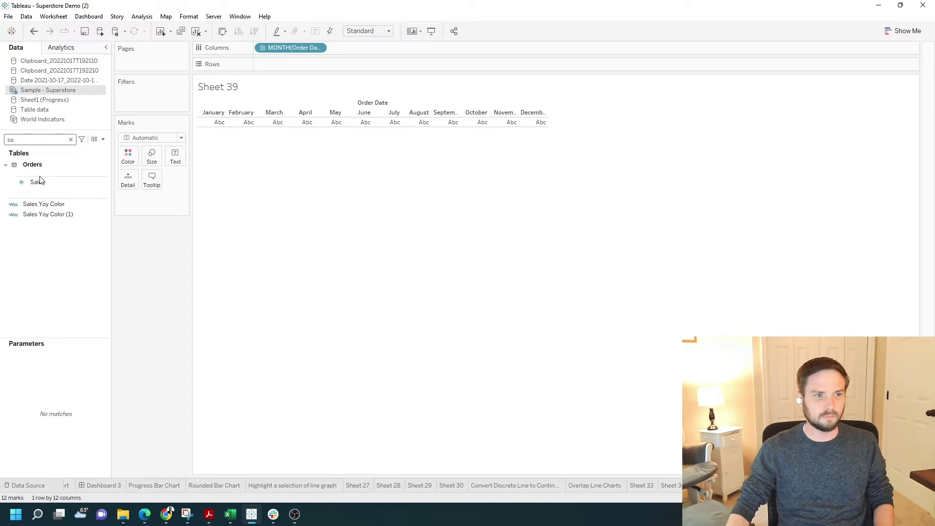
drag(37, 182, 272, 68)
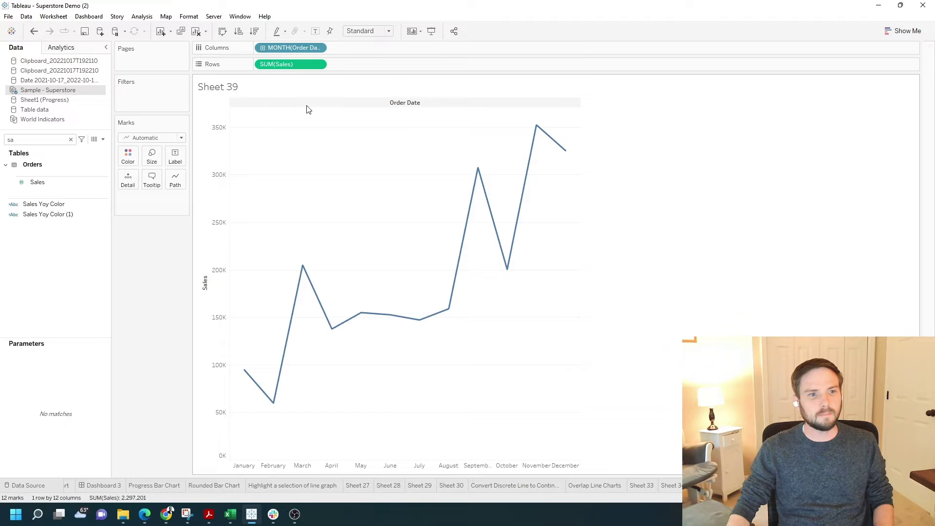
click(144, 139)
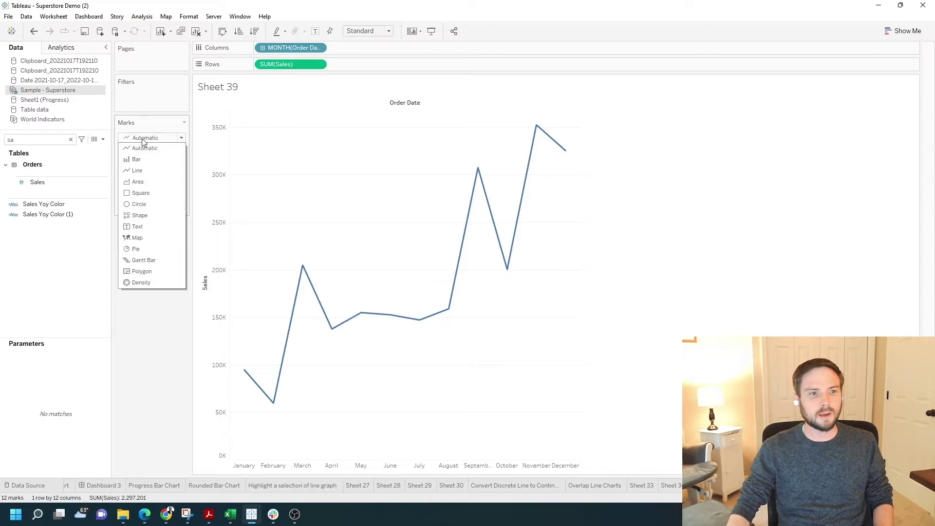
click(139, 159)
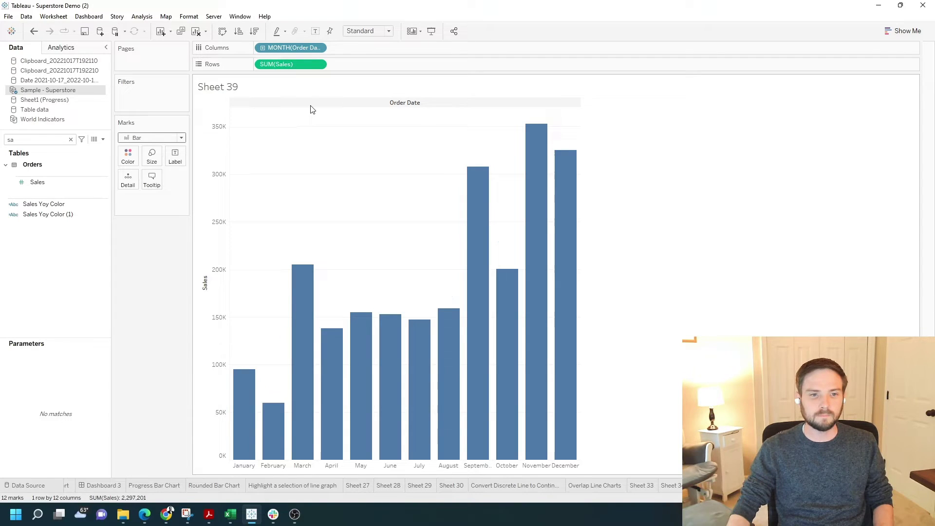
click(374, 33)
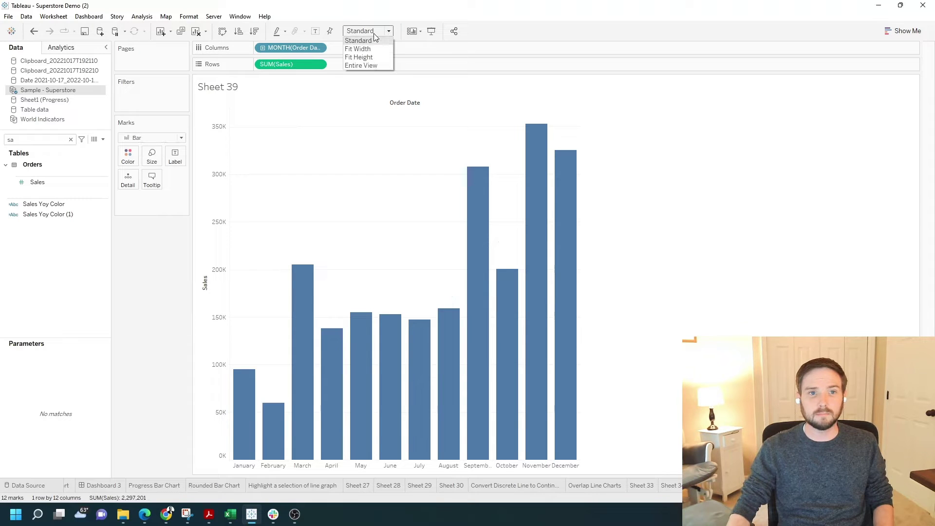
click(372, 65)
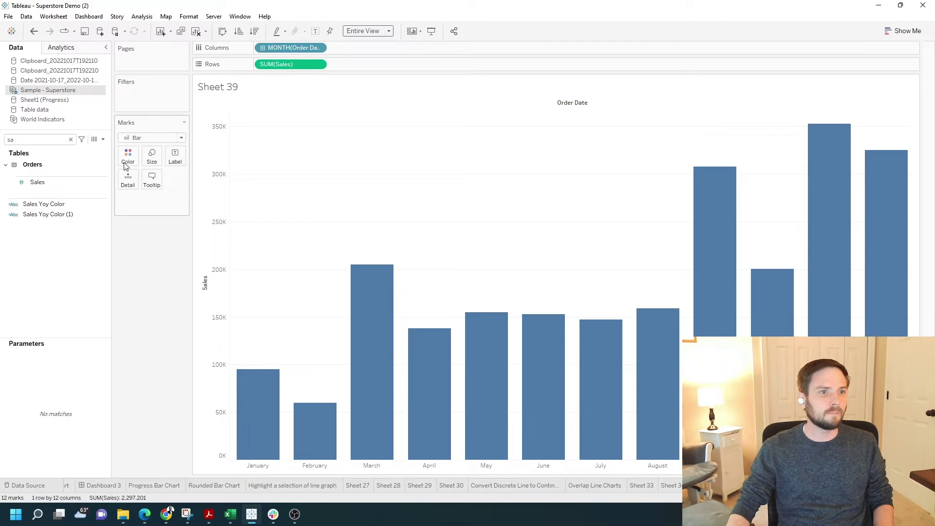
Clear the field search and add Quantity to Rows after SUM(Sales)
click(70, 140)
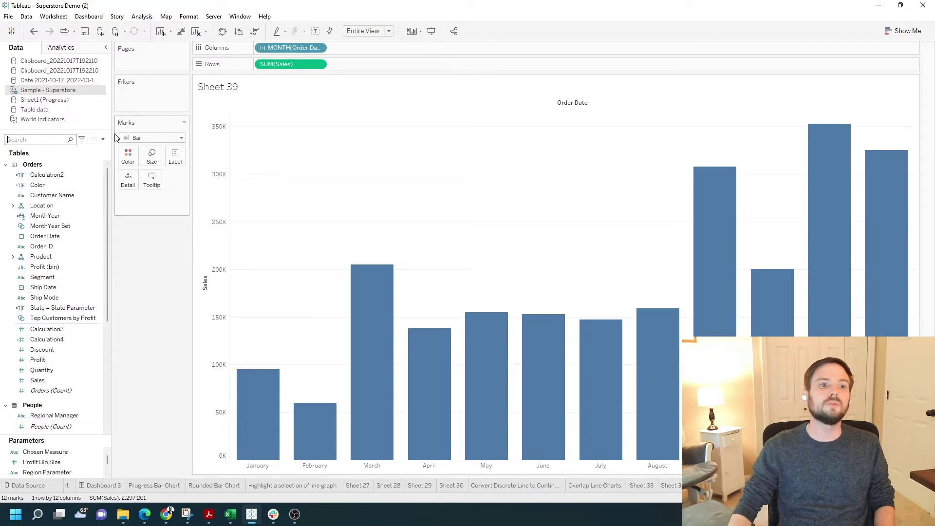
text(q)
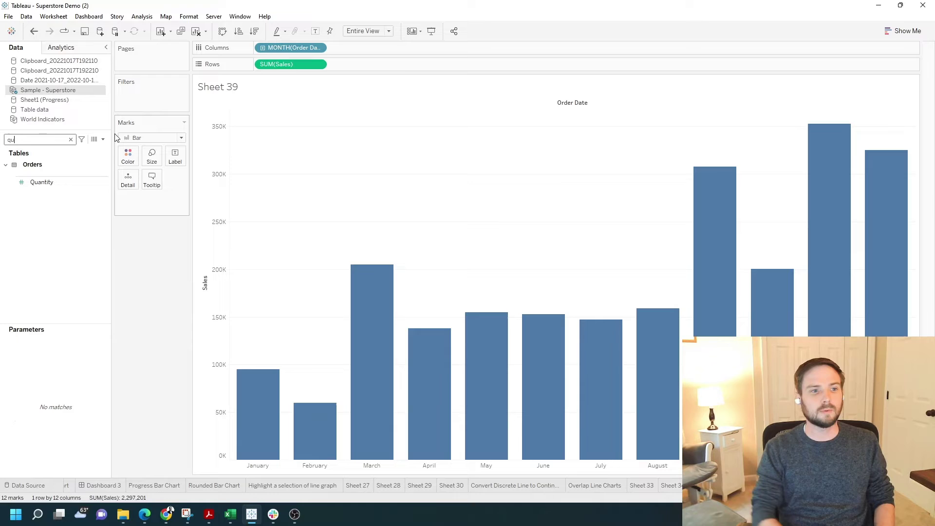
text(u)
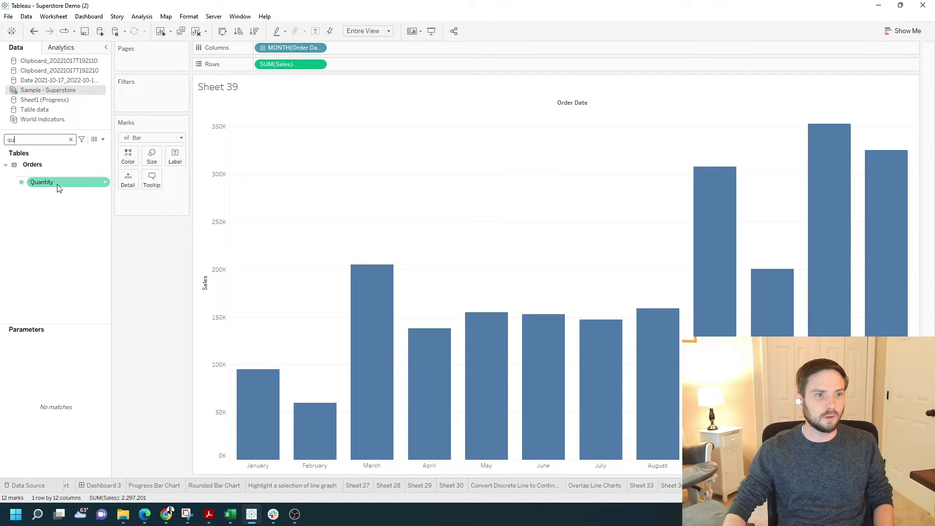
drag(58, 188, 375, 68)
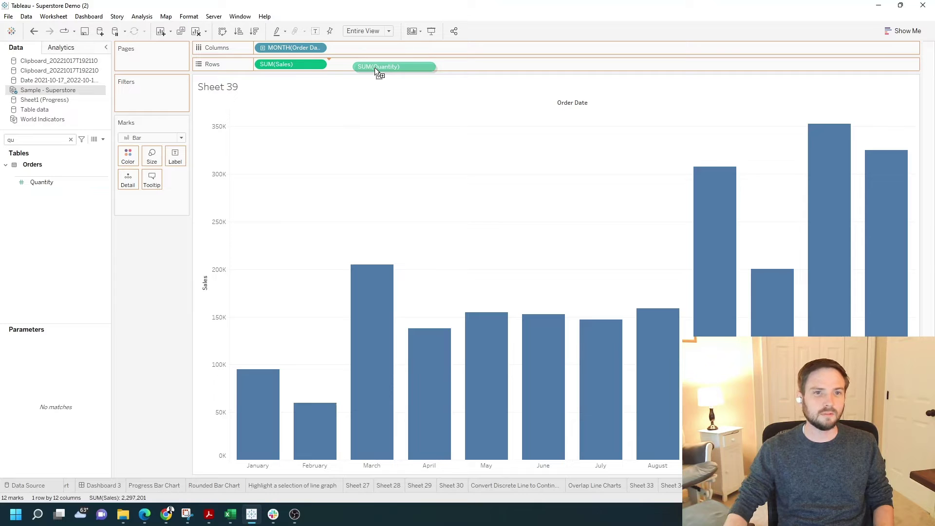
drag(375, 68, 375, 67)
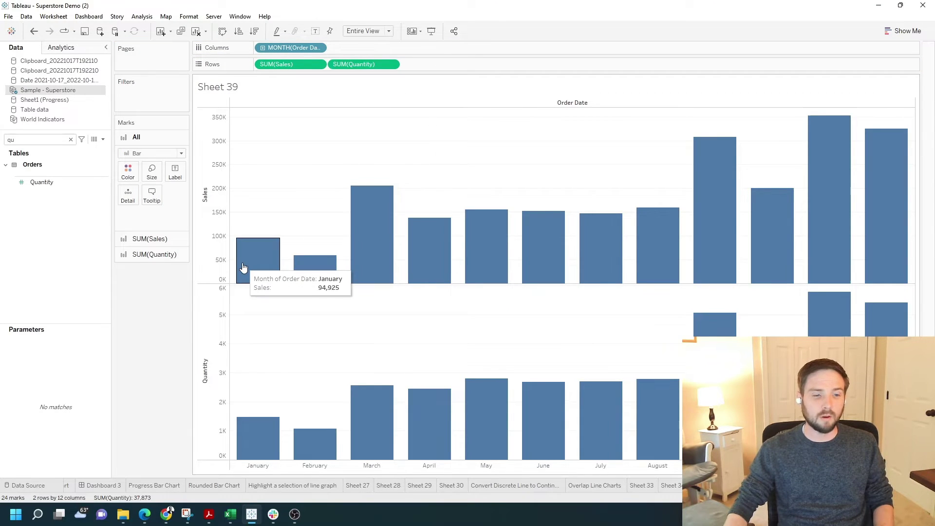
mouse_move(257, 439)
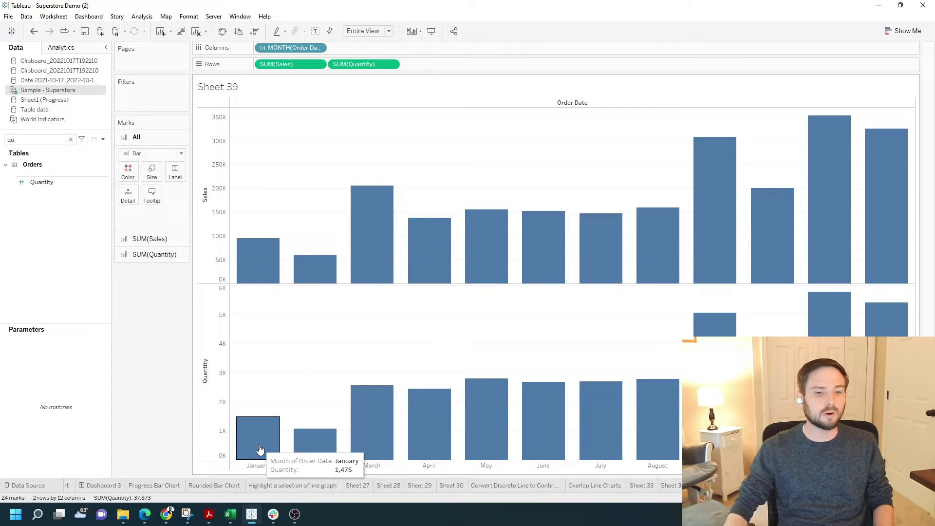
Change the SUM(Quantity) mark type from Bar to Line, leaving Sales as bars
click(374, 66)
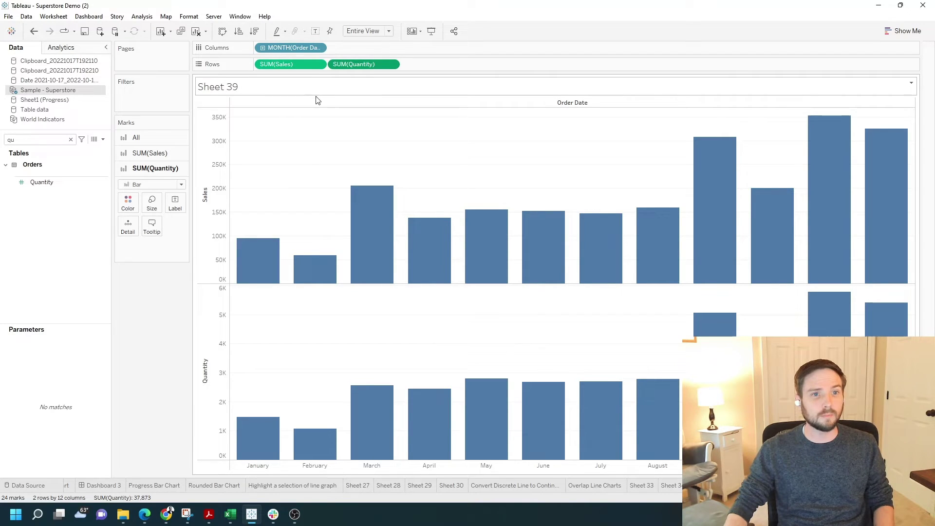
click(280, 65)
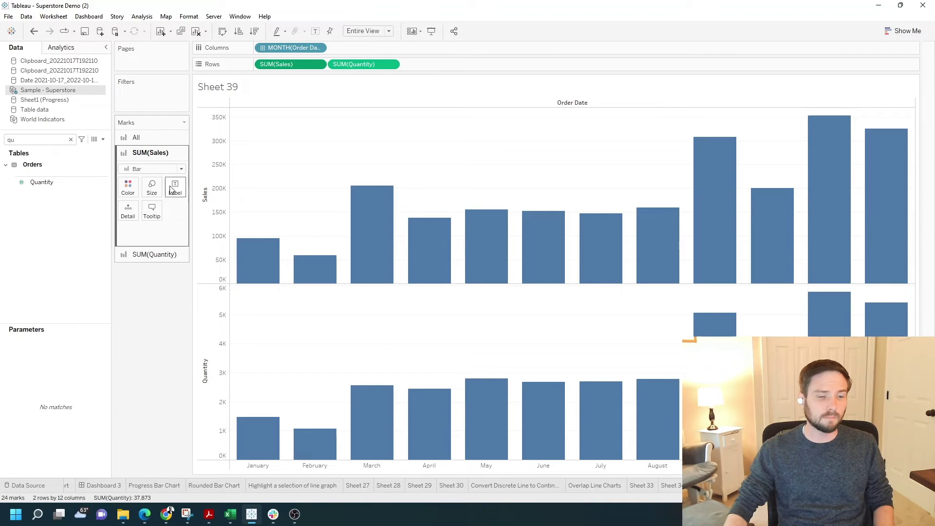
click(368, 65)
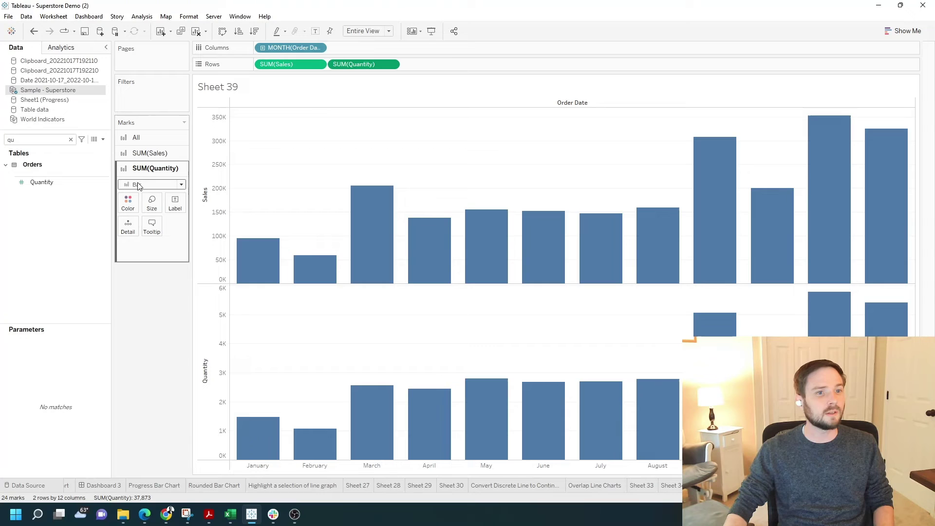
click(150, 185)
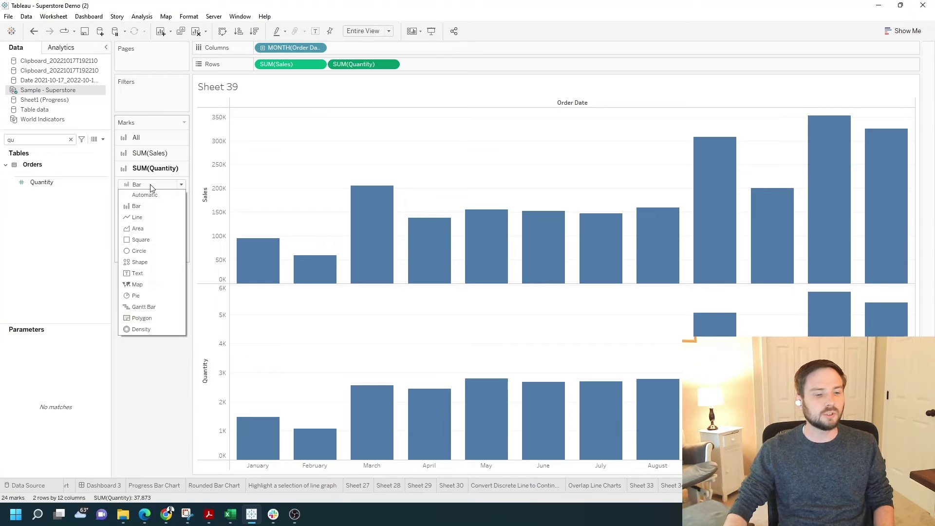
click(153, 218)
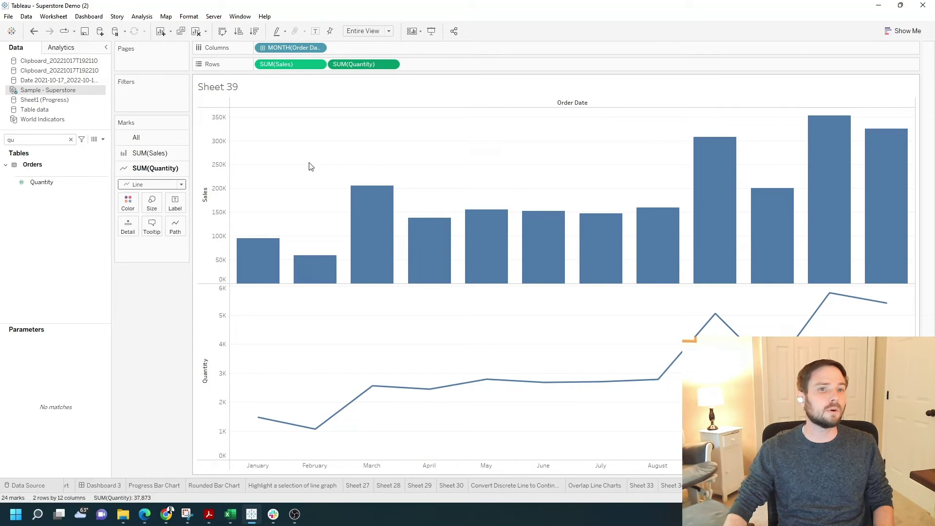
Set SUM(Quantity) on the Rows shelf to Dual Axis
mouse_move(363, 64)
click(393, 65)
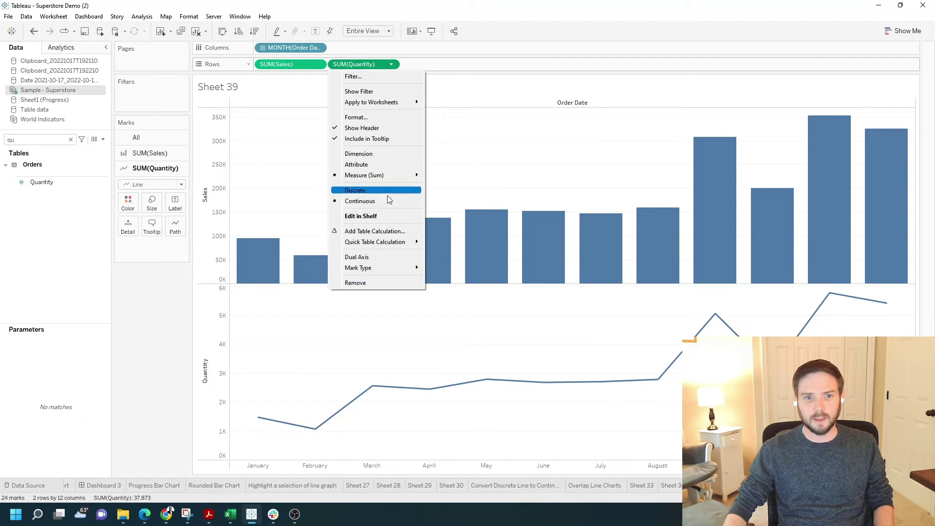
click(398, 258)
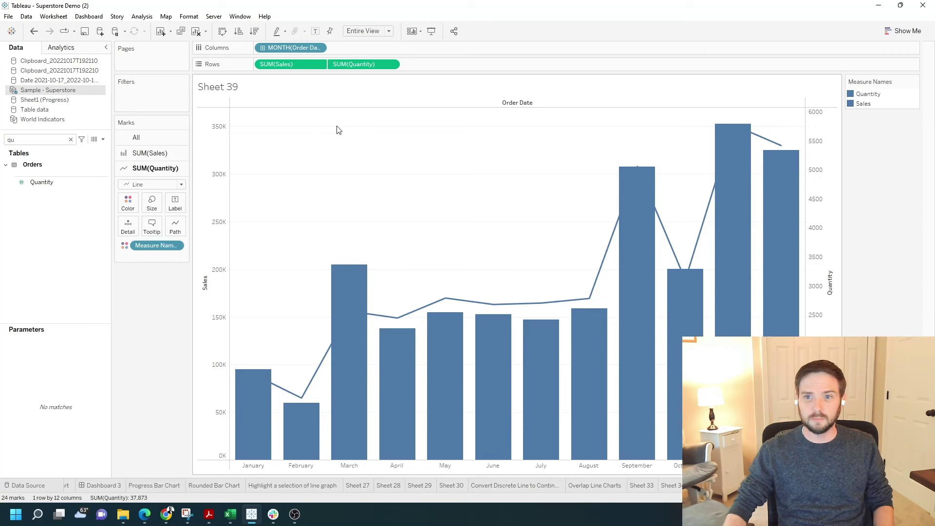
mouse_move(869, 94)
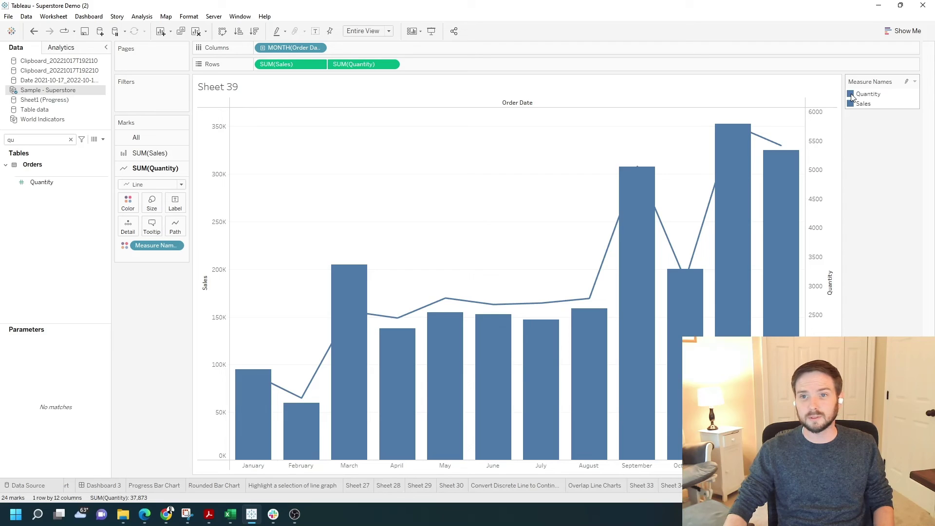
Give Quantity a light teal colour in the Measure Names legend colours
double_click(851, 98)
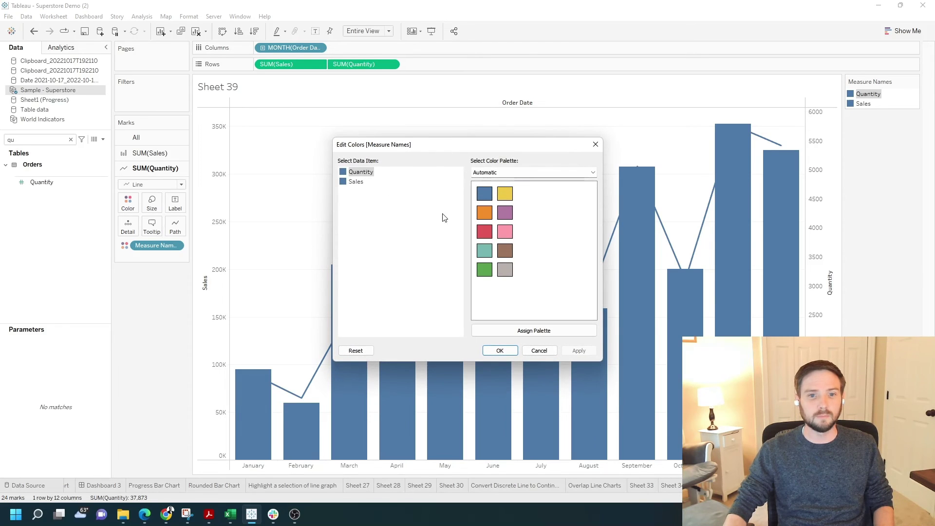
click(485, 250)
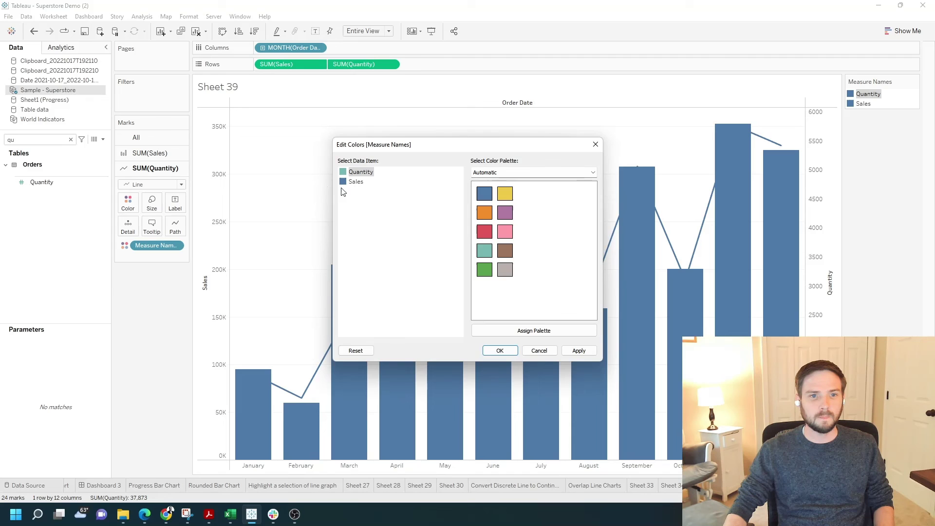
click(350, 183)
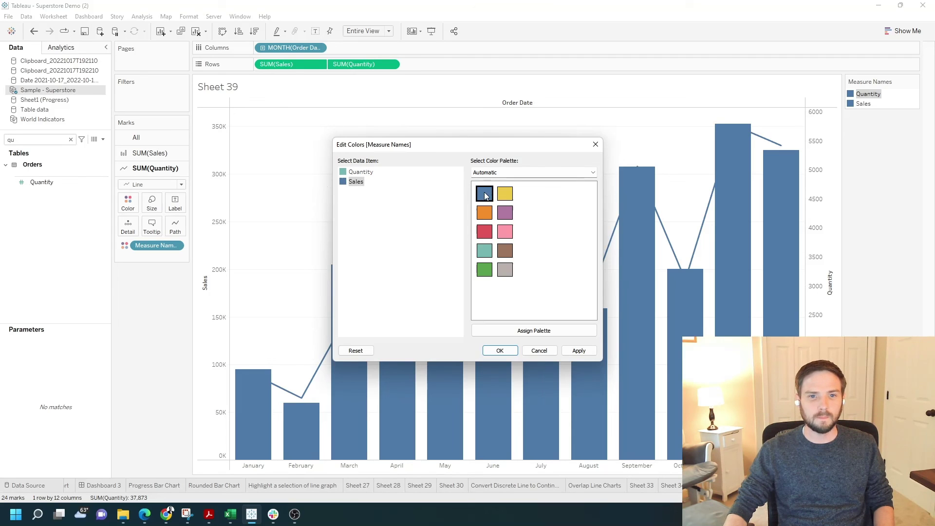
key(Return)
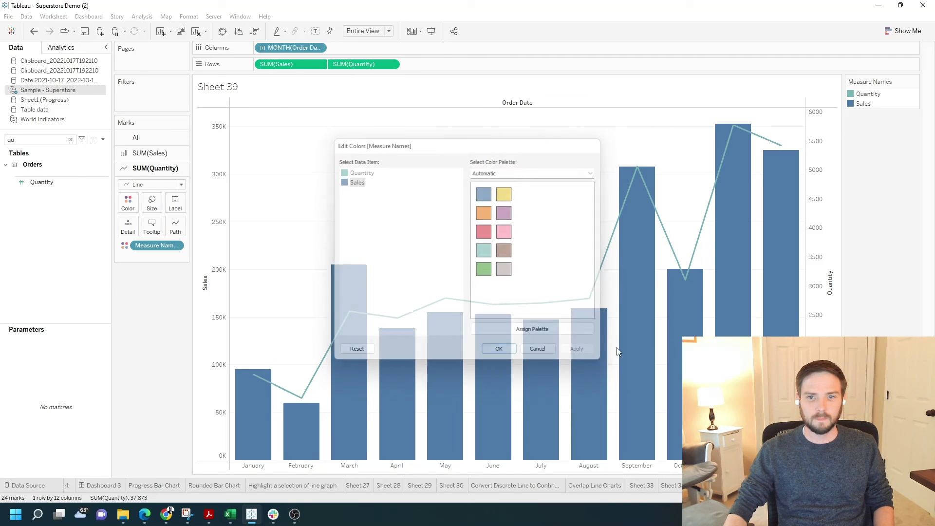